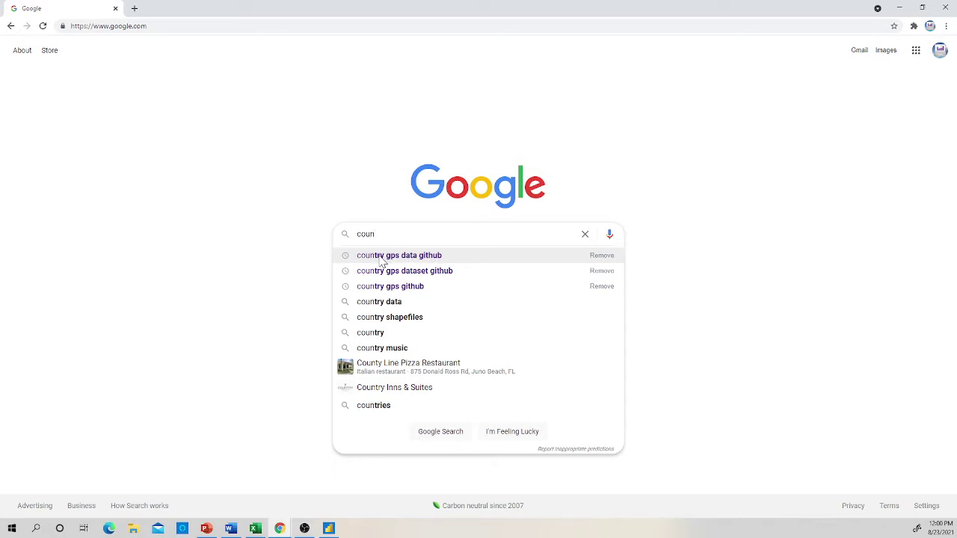
Search Google for "country gps data github" and open the tadast/countries_codes_and_coordinates.csv gist from the results.
left_click(381, 261)
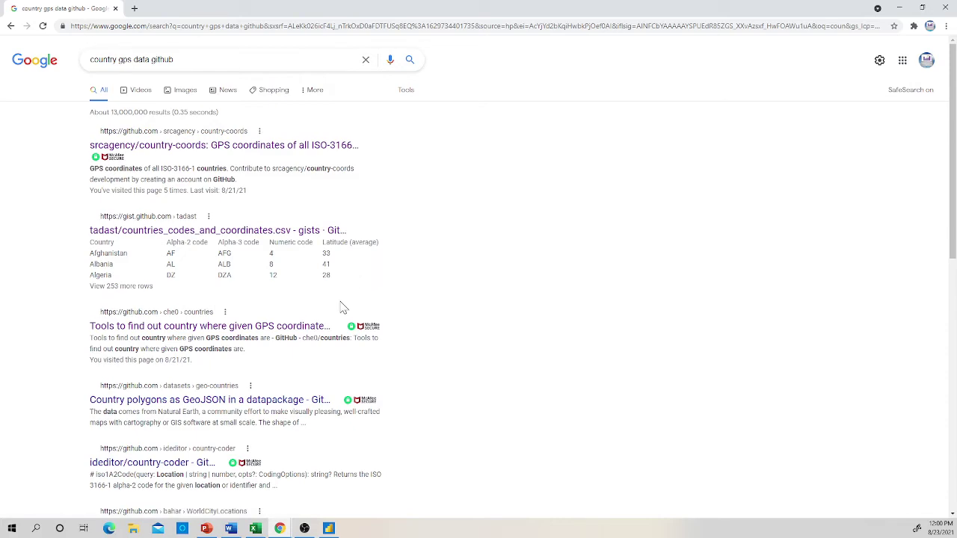
scroll(379, 277, "down", 5)
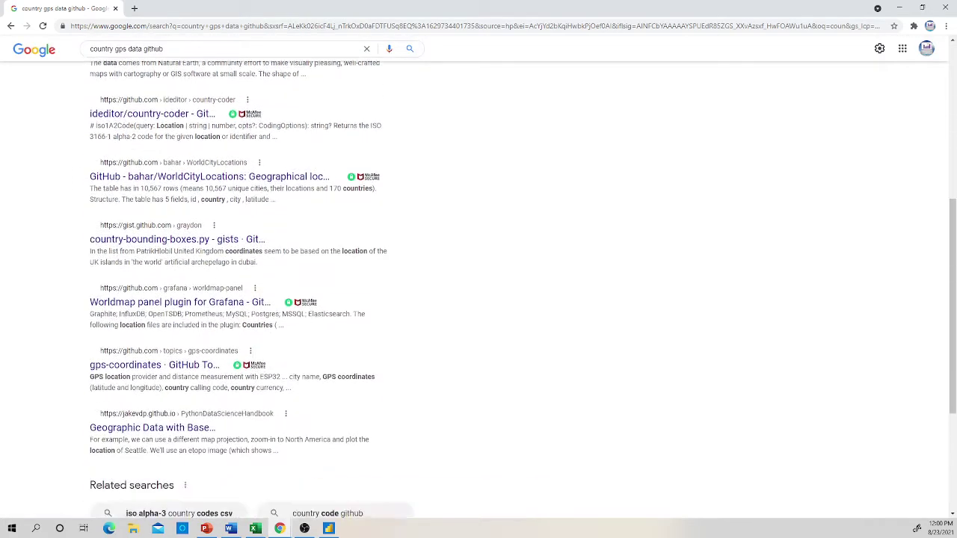
scroll(379, 277, "up", 1)
scroll(379, 277, "up", 5)
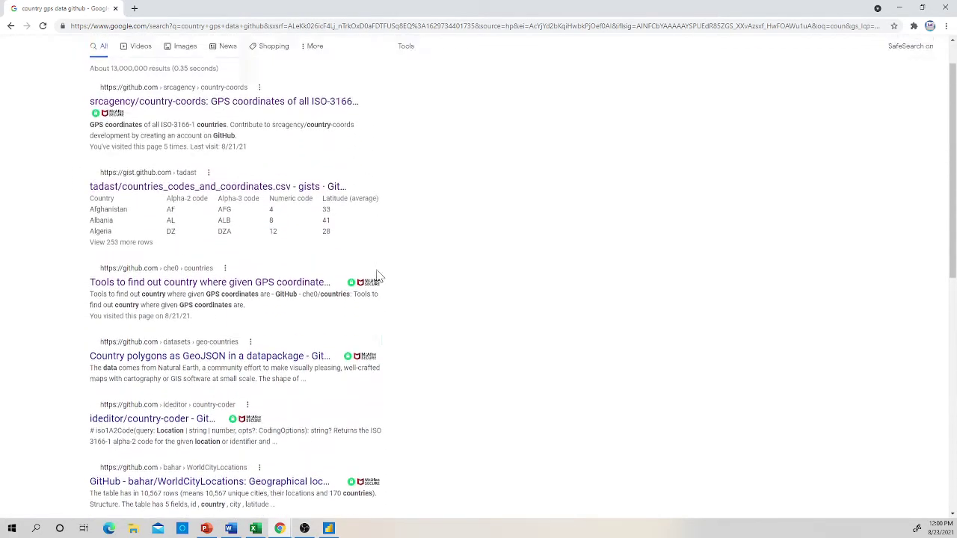
scroll(379, 278, "down", 1)
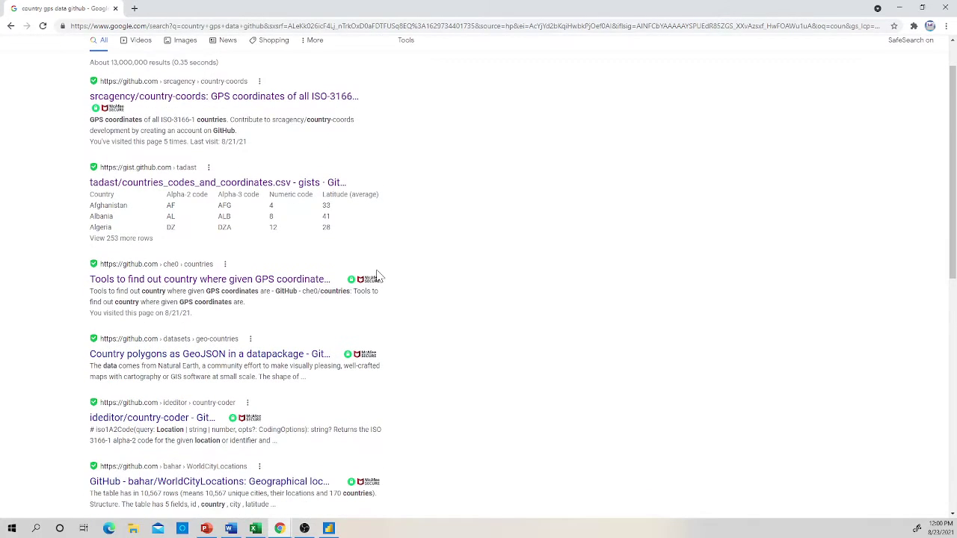
scroll(507, 295, "up", 1)
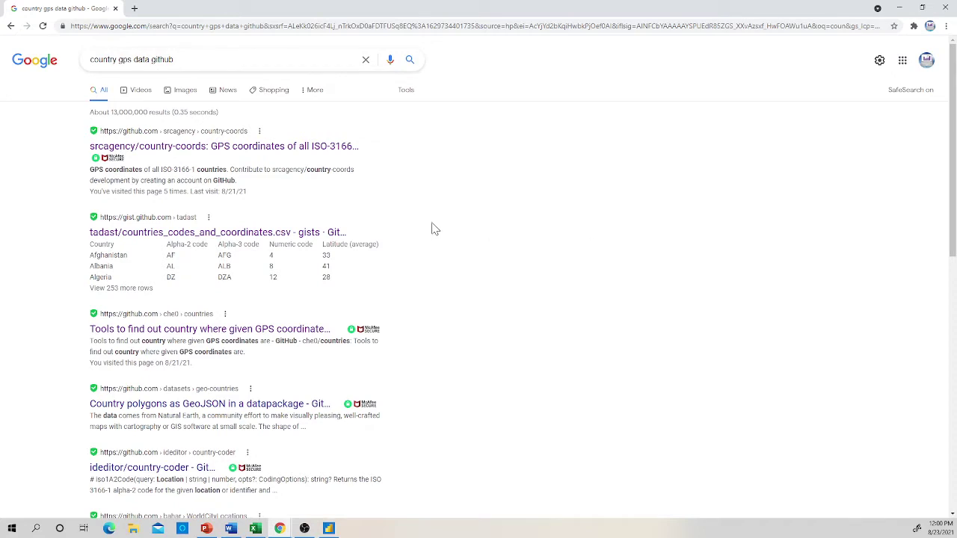
left_click(205, 233)
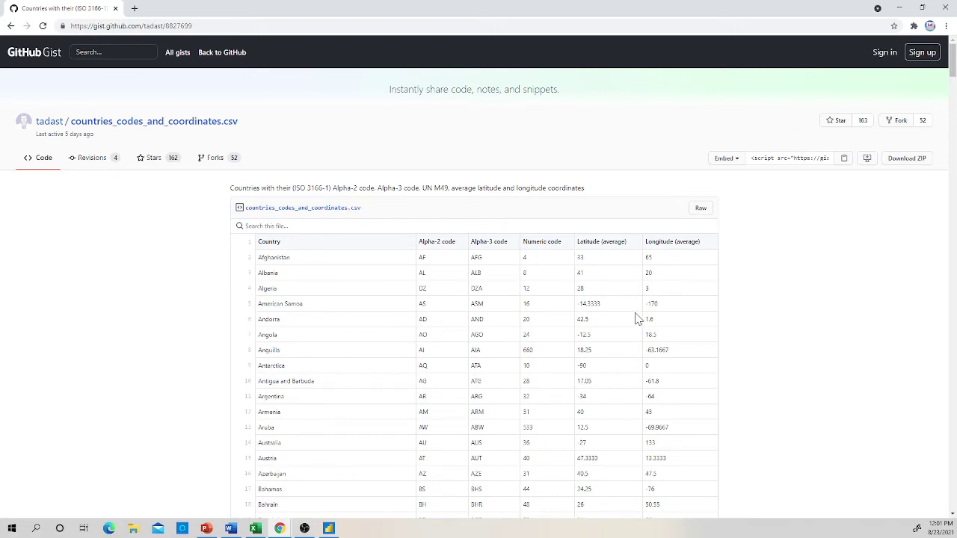
Look through the country codes and coordinates table on the gist page and check the page's URL.
scroll(649, 317, "down", 9)
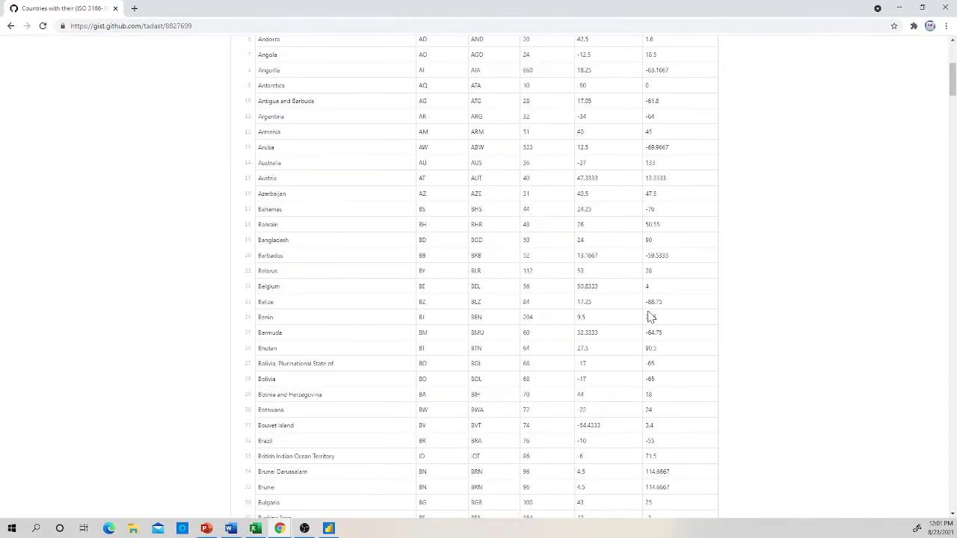
scroll(650, 316, "up", 10)
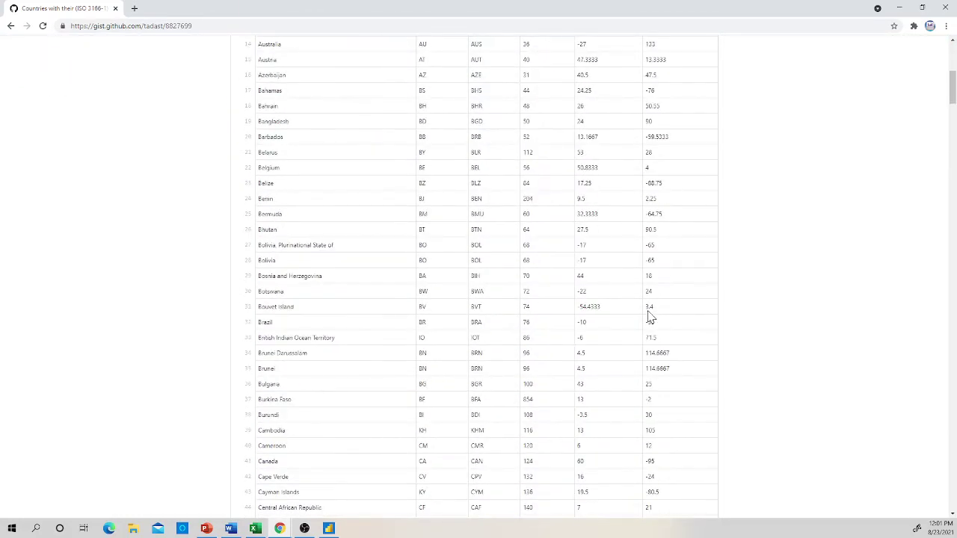
scroll(649, 317, "up", 1)
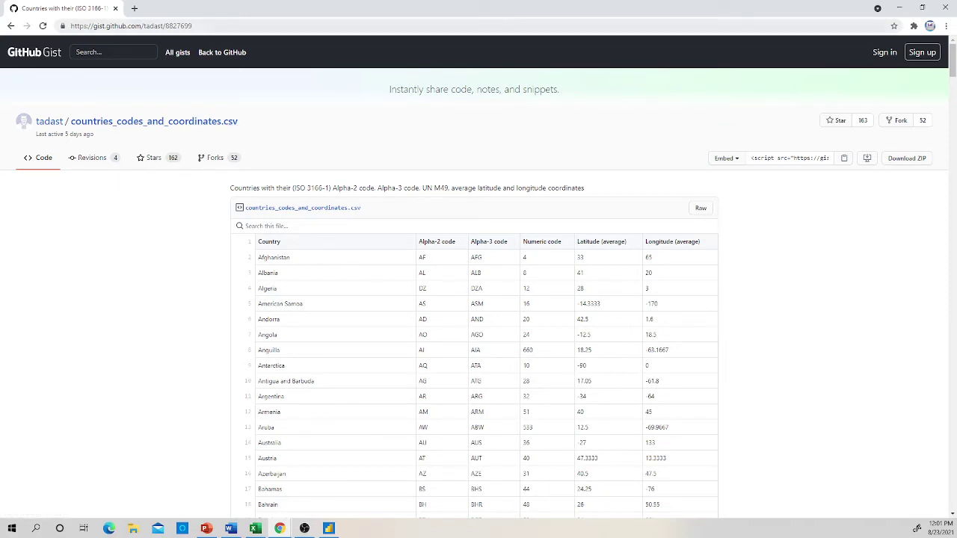
left_click_drag(192, 26, 70, 26)
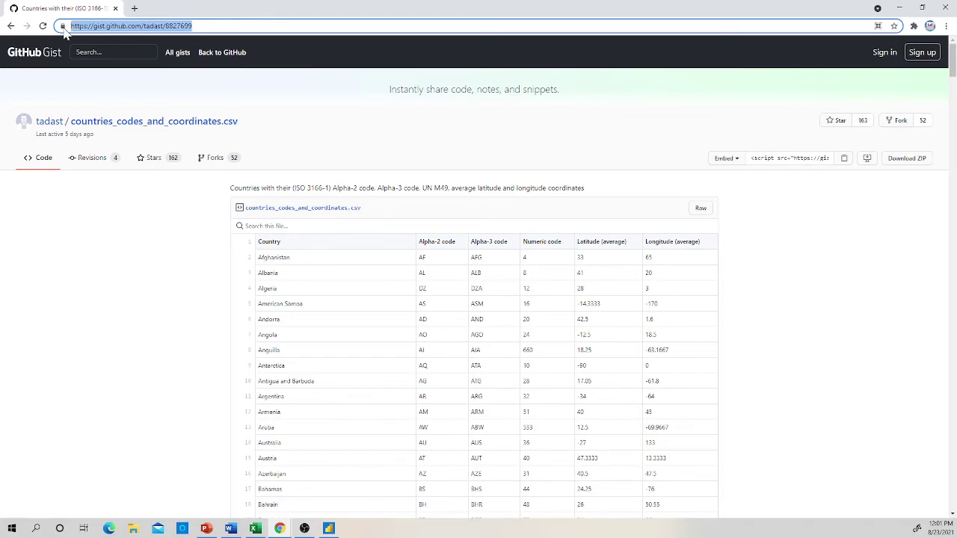
left_click(67, 222)
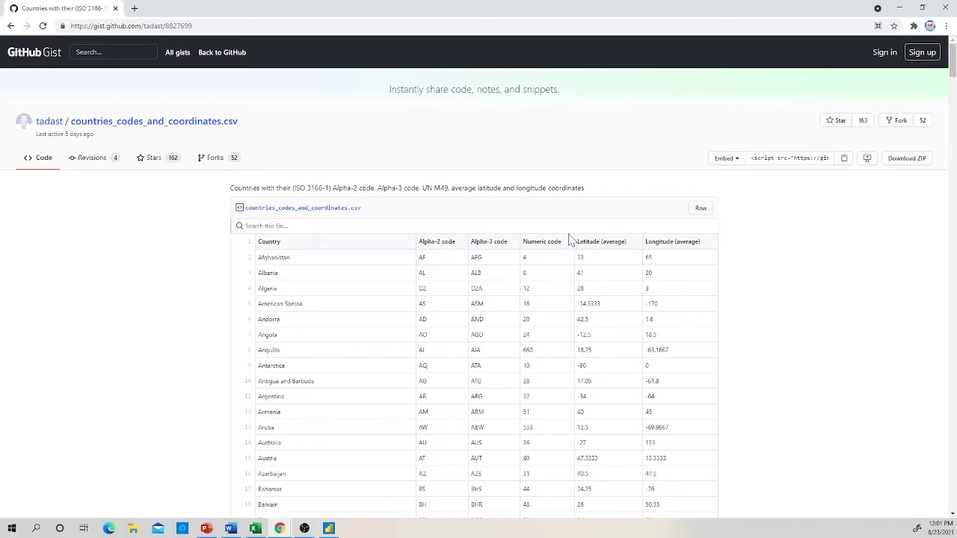
Inspect the header line in the raw version of the CSV, and return to the gist page.
left_click(700, 208)
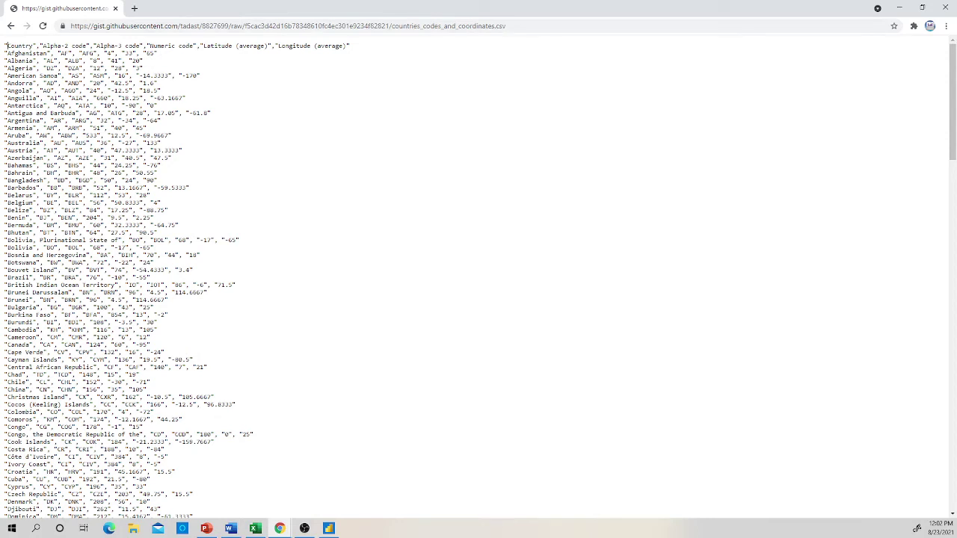
left_click_drag(6, 45, 350, 46)
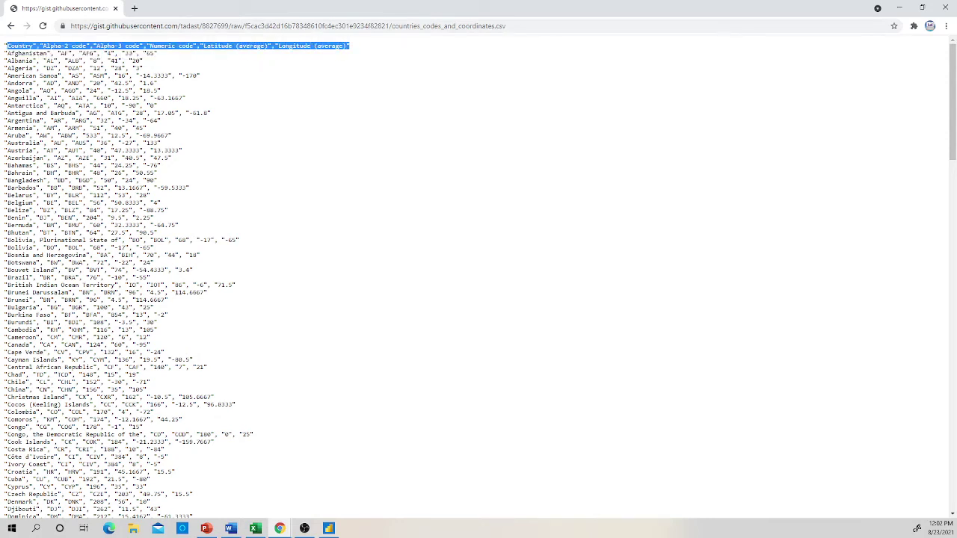
left_click(376, 89)
left_click(11, 27)
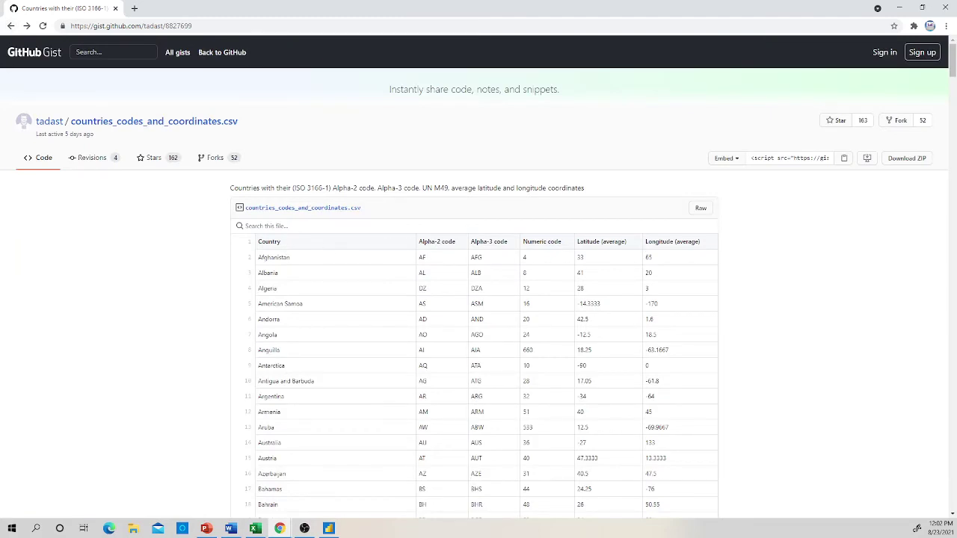
Open the raw version of countries_codes_and_coordinates.csv and copy its full URL.
left_click(701, 211)
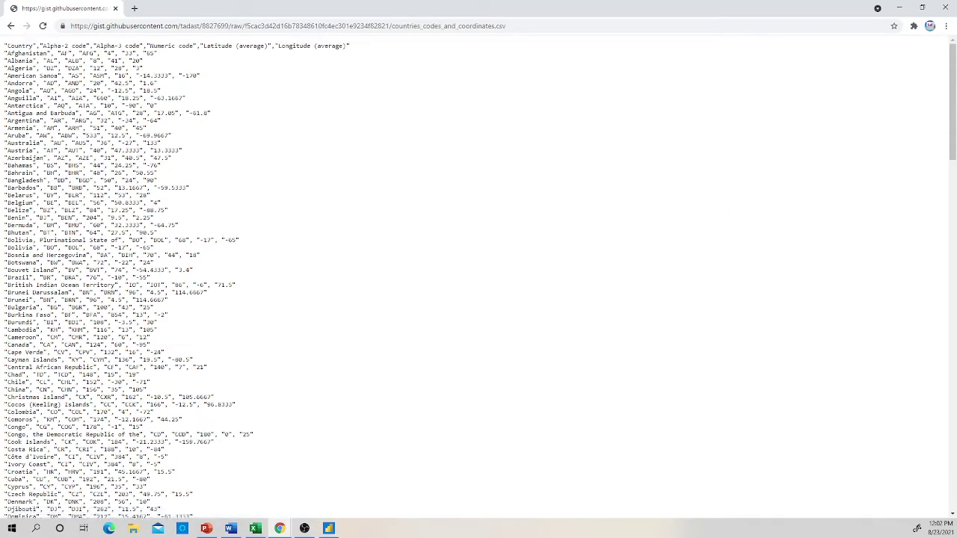
scroll(478, 276, "down", 6)
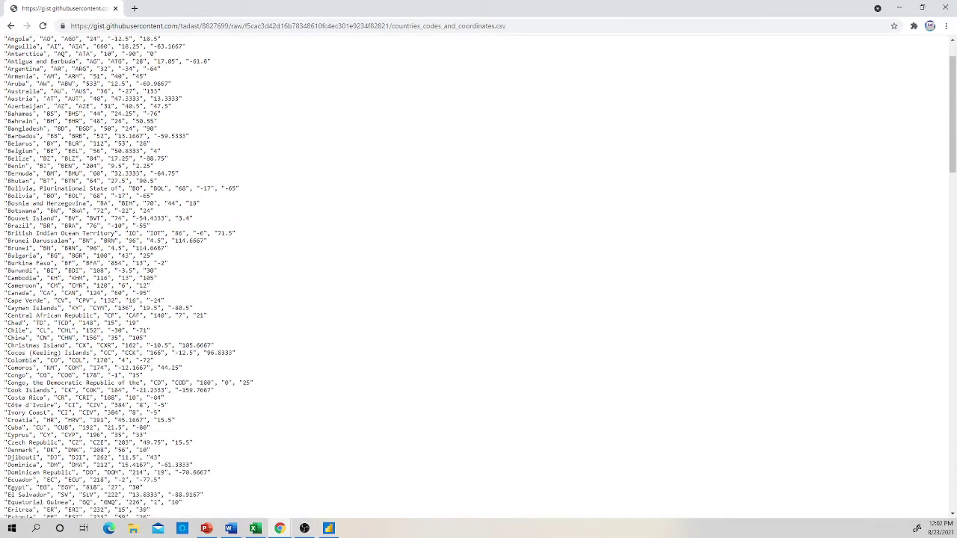
scroll(478, 277, "up", 6)
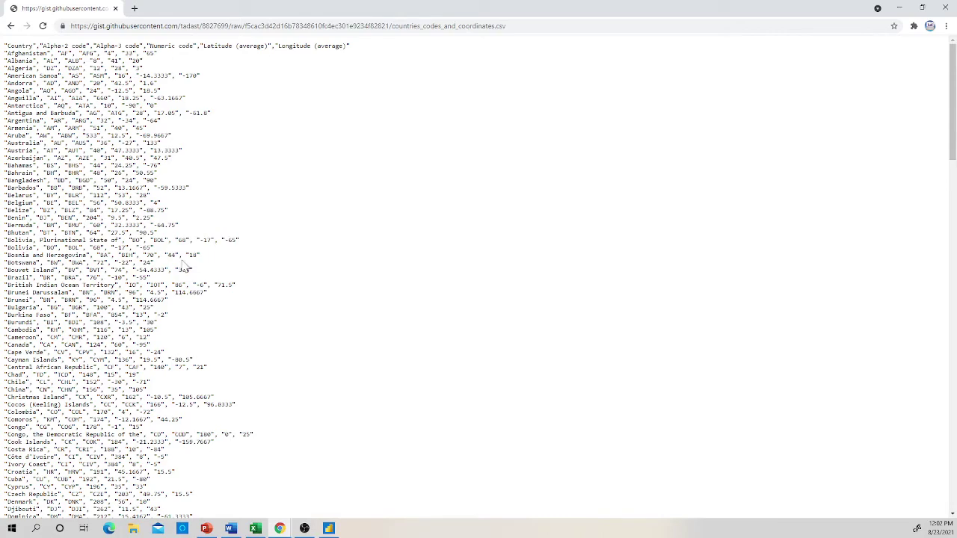
scroll(189, 265, "down", 5)
scroll(189, 266, "up", 5)
left_click_drag(505, 25, 71, 25)
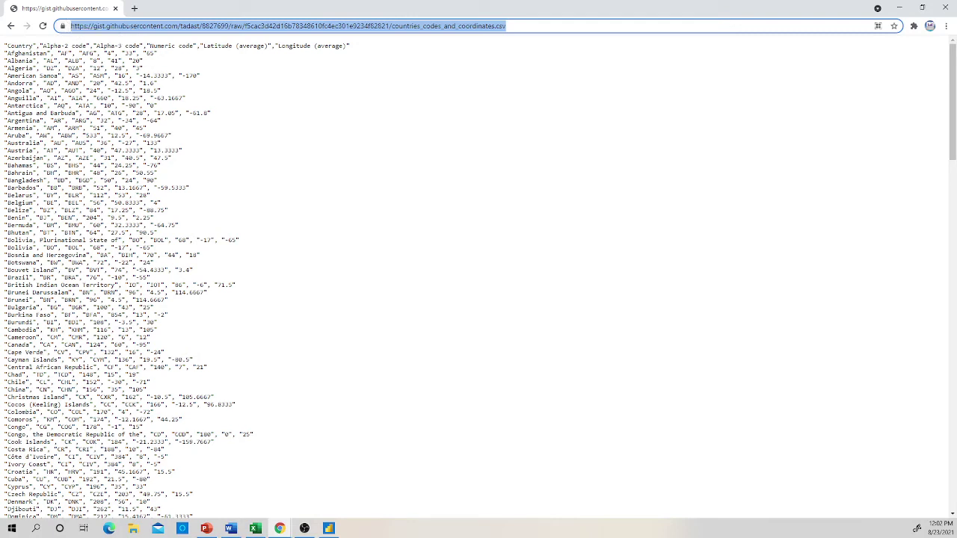
Switch to Power BI Desktop, connect to the copied raw CSV URL as a web source and open it for transformation.
left_click(329, 528)
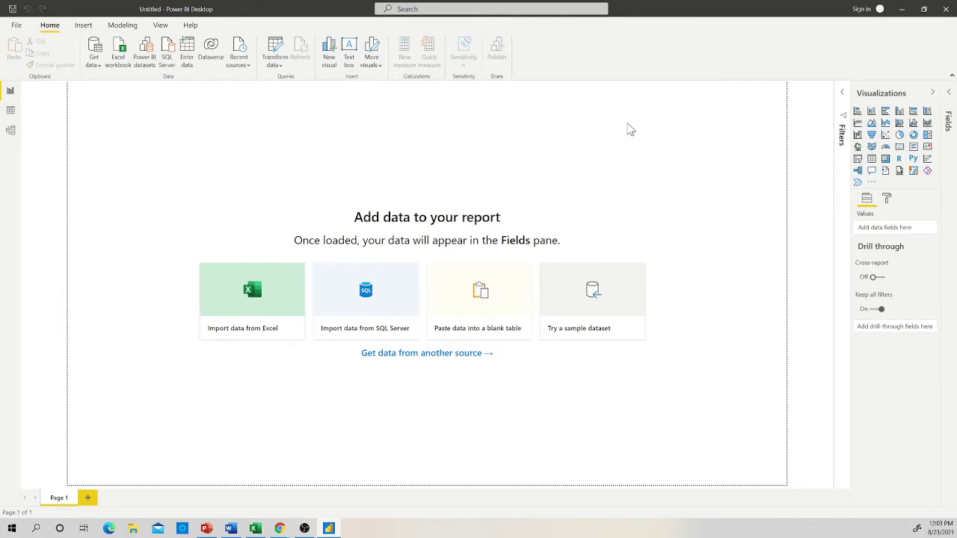
left_click(94, 62)
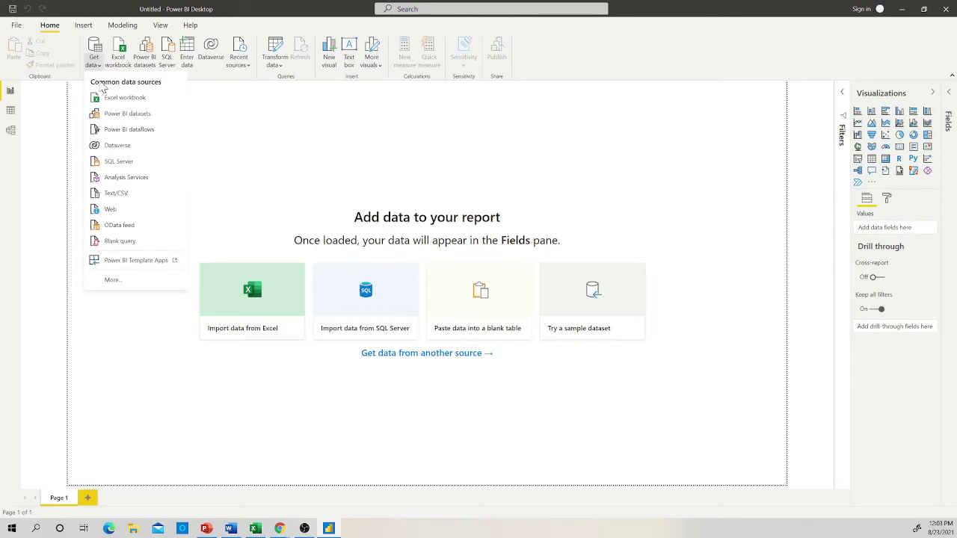
left_click(114, 214)
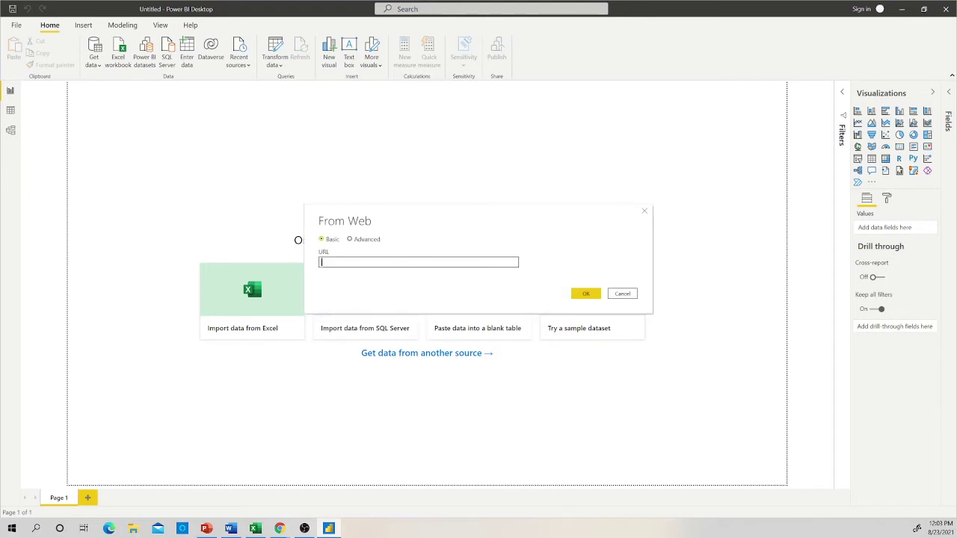
key("ctrl+v")
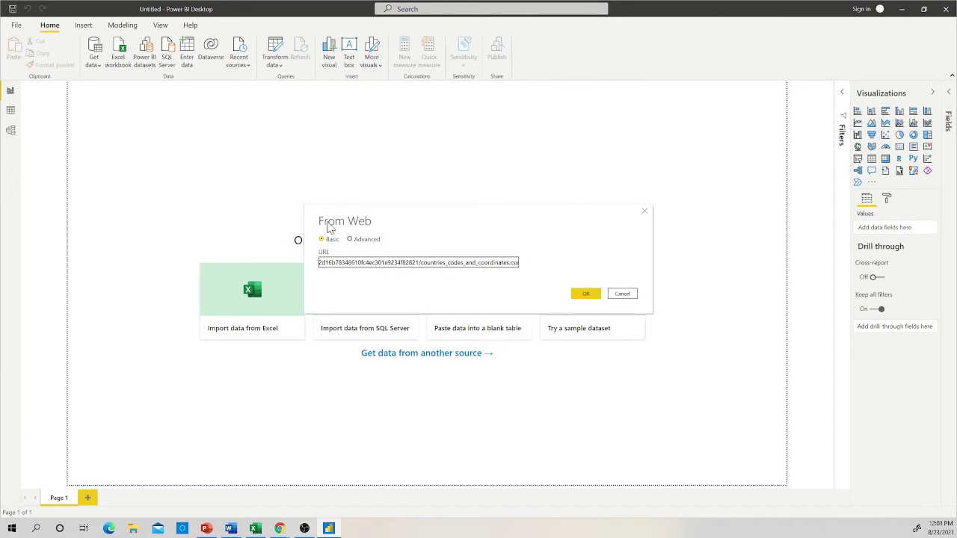
left_click(587, 299)
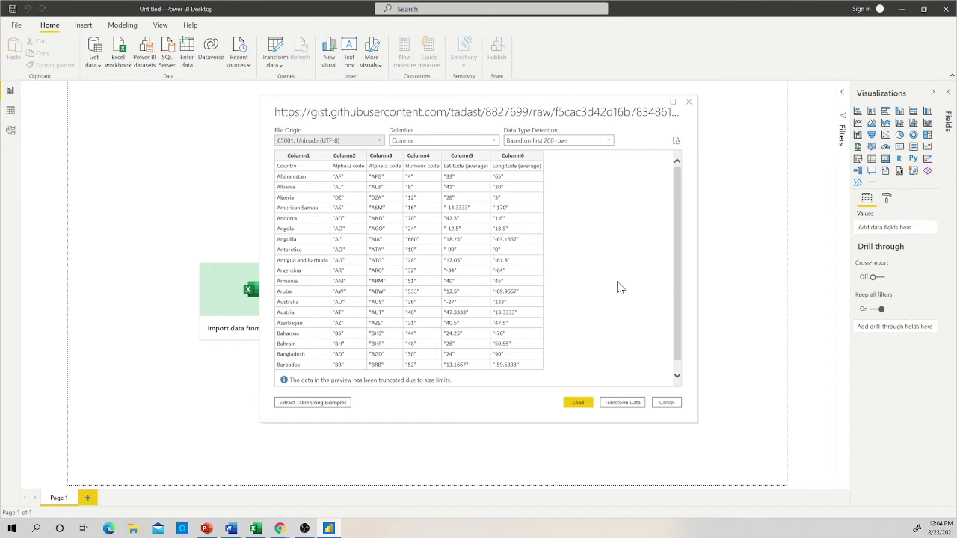
left_click(624, 407)
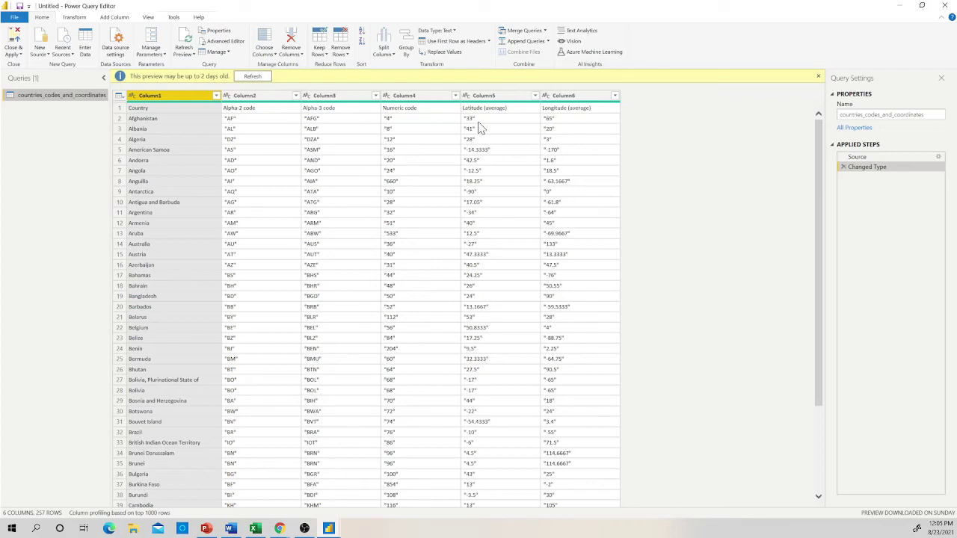
Apply the countries_codes_and_coordinates query to the report, and display the loaded table and its list of columns in Data view.
left_click(21, 55)
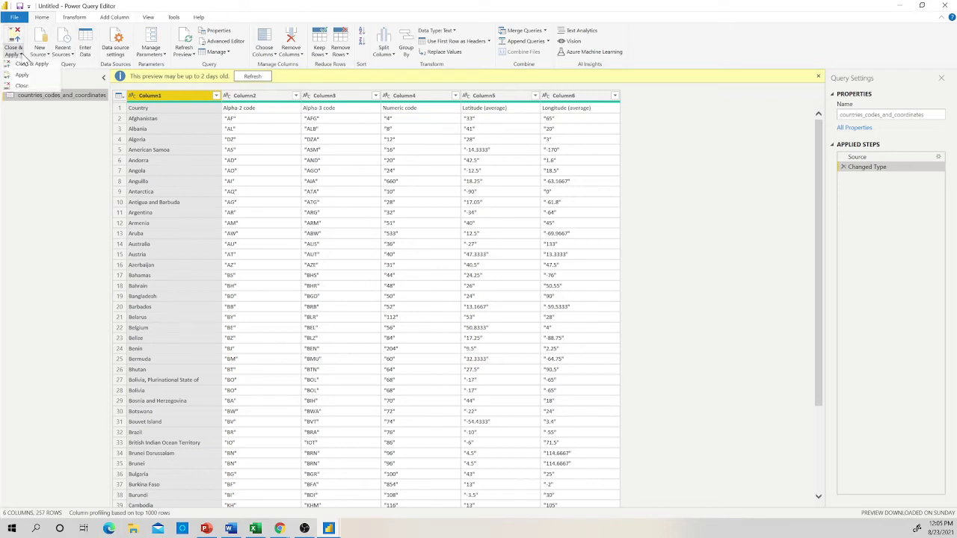
left_click(21, 77)
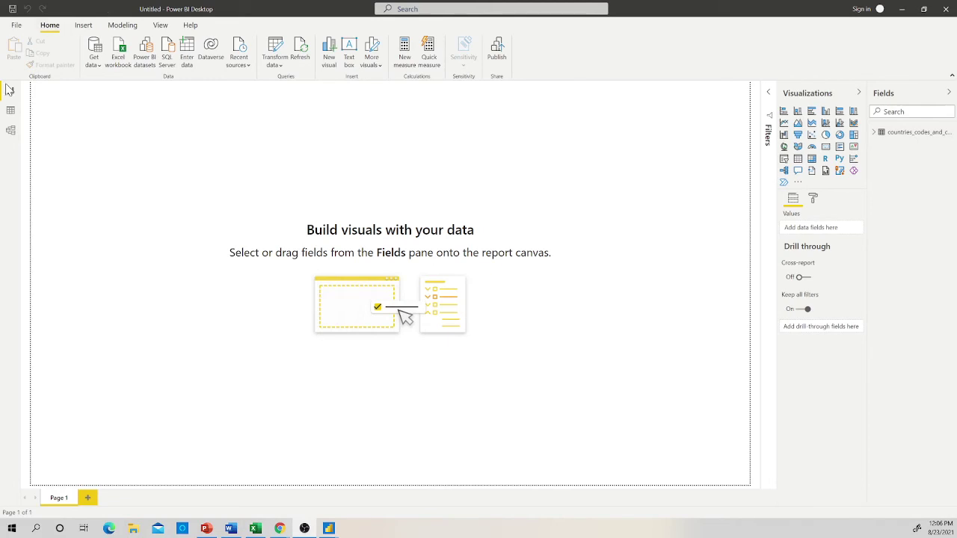
left_click(10, 111)
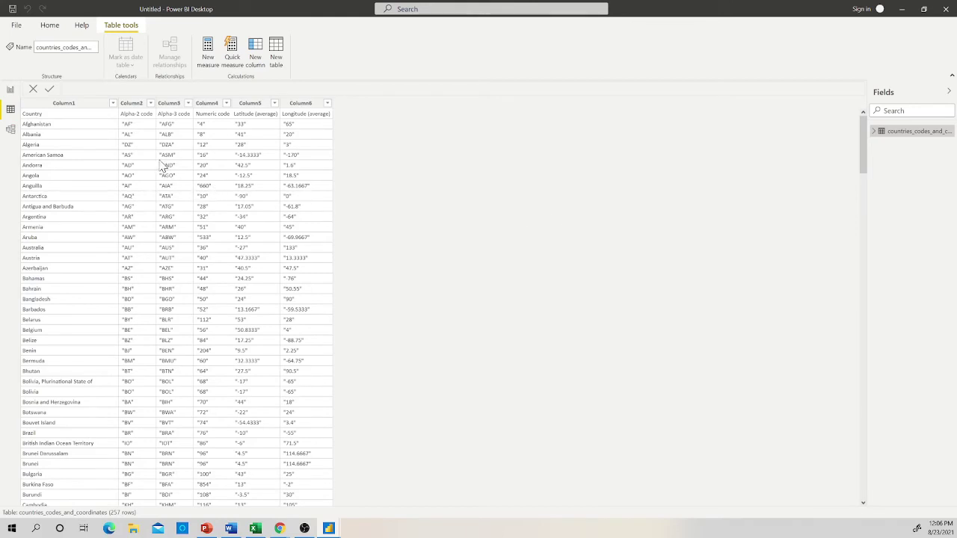
left_click(872, 134)
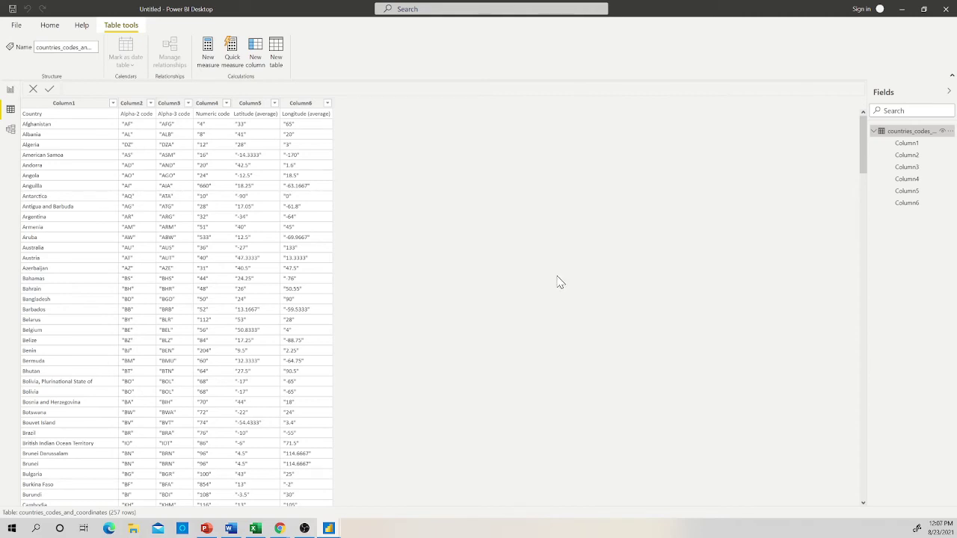
Switch to Excel, connect to the same raw CSV URL as a web source and open it for transformation.
left_click(254, 529)
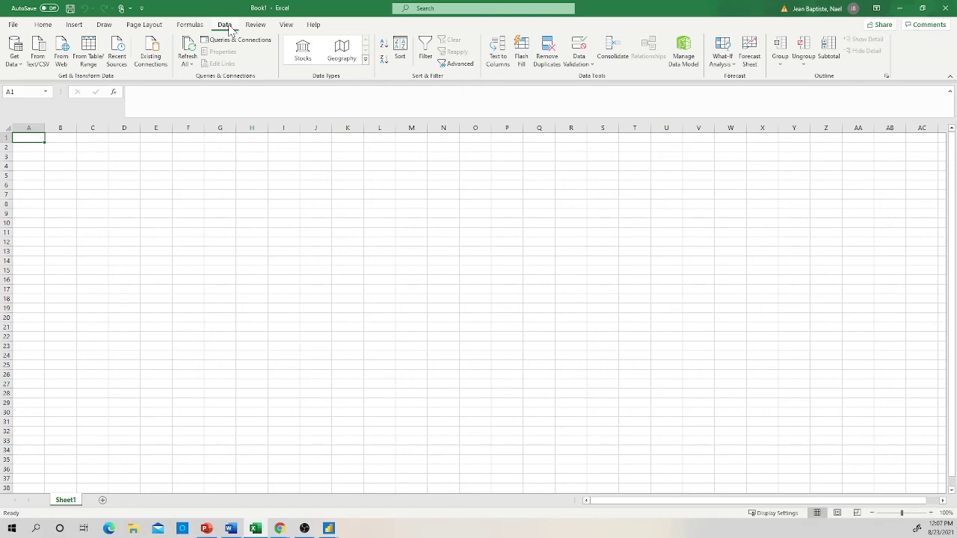
left_click(63, 66)
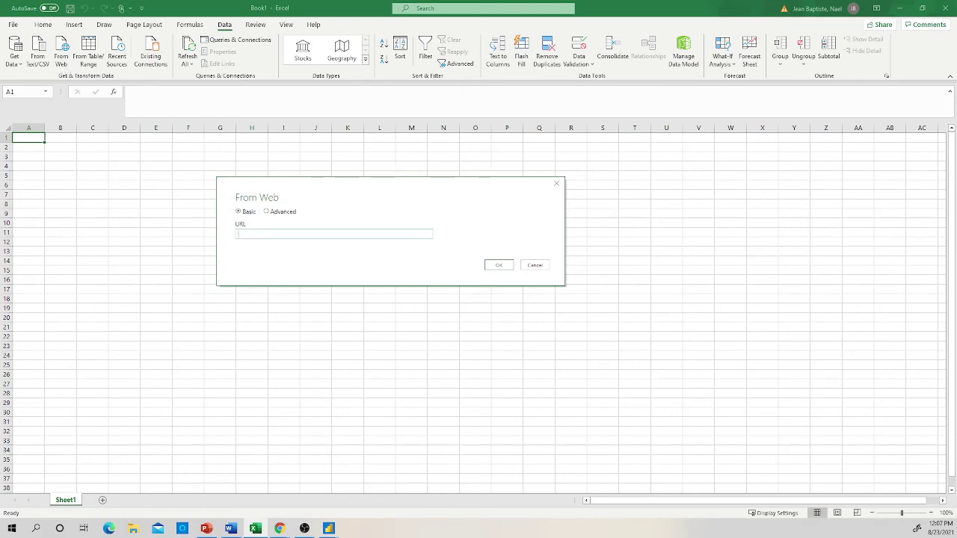
key("ctrl+v")
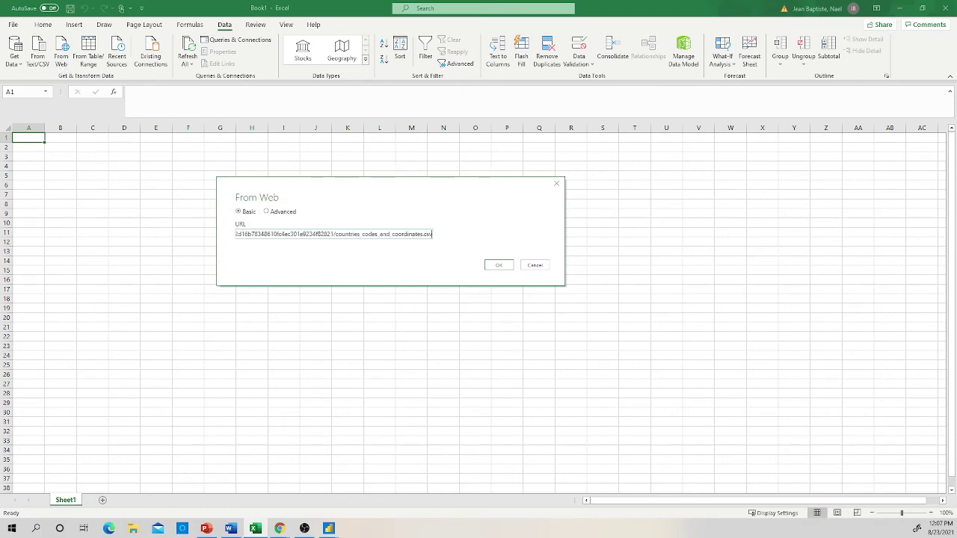
left_click(496, 268)
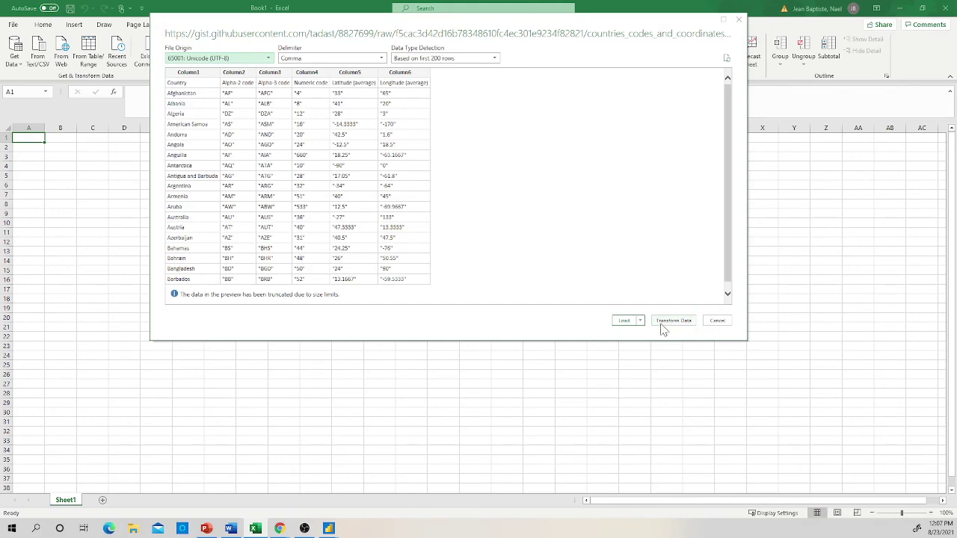
left_click(672, 321)
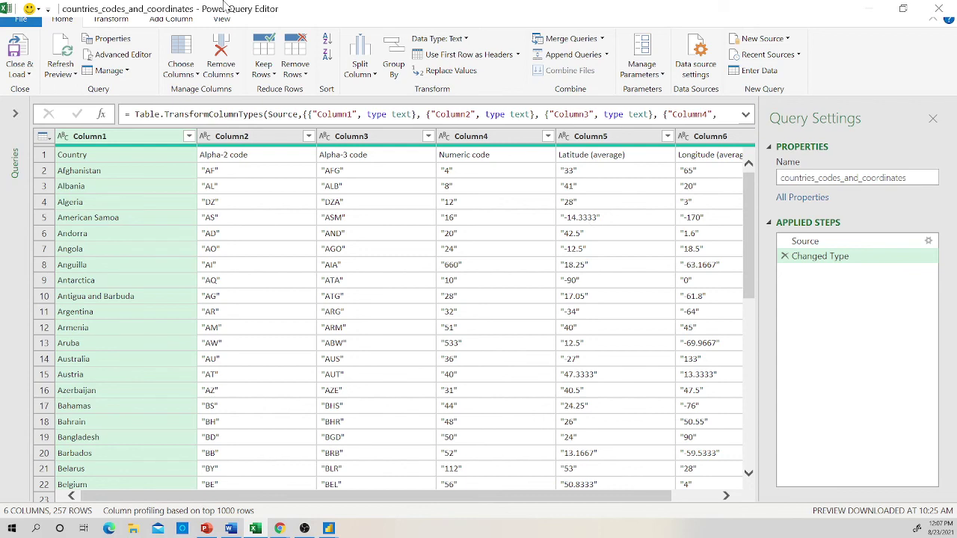
Close the query editor, load the countries_codes_and_coordinates query into the workbook, and look through the resulting rows.
left_click(29, 74)
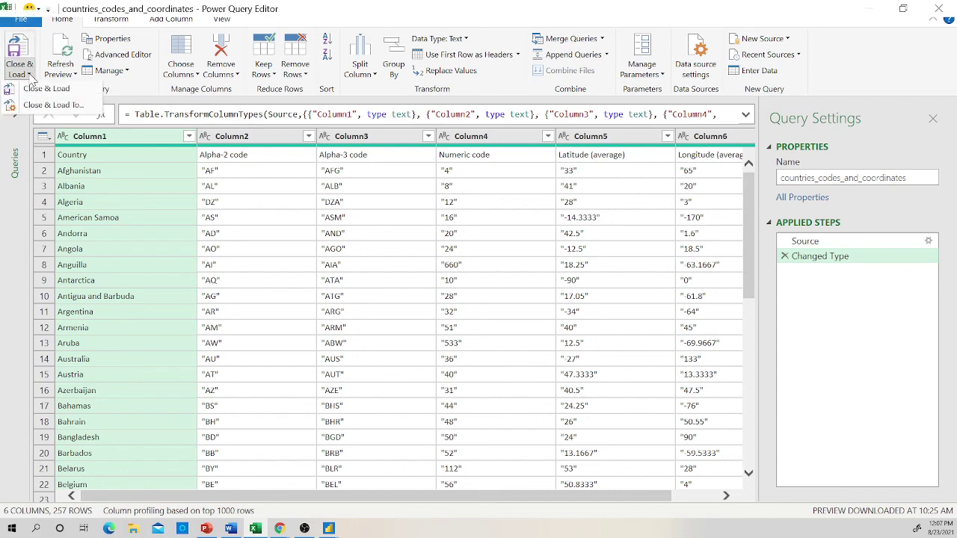
left_click(46, 90)
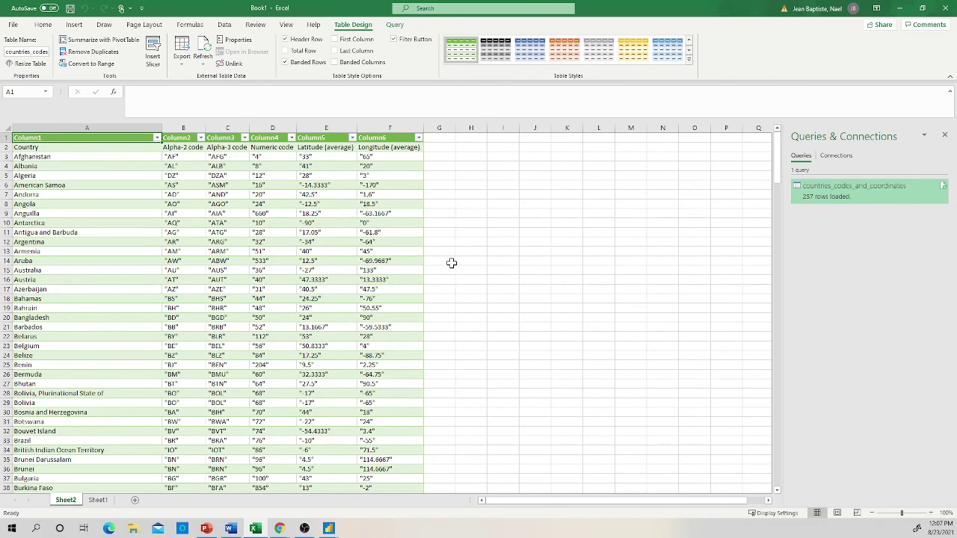
scroll(451, 263, "down", 7)
scroll(451, 263, "up", 7)
scroll(453, 235, "down", 5)
scroll(454, 235, "up", 4)
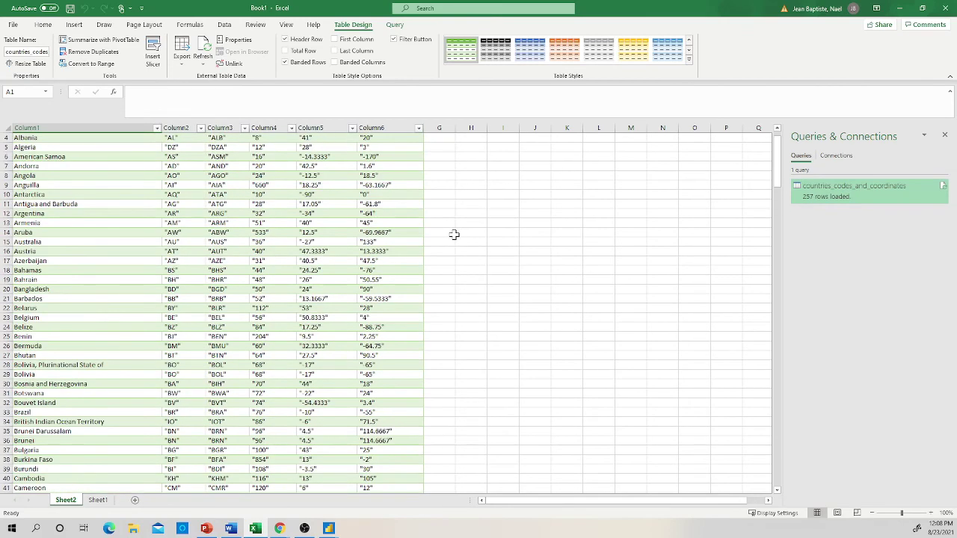
scroll(454, 234, "up", 1)
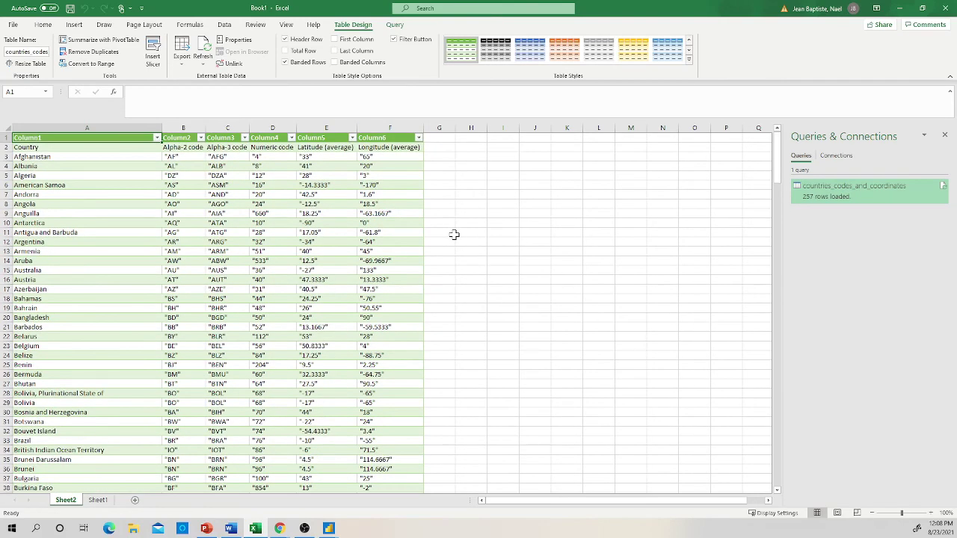